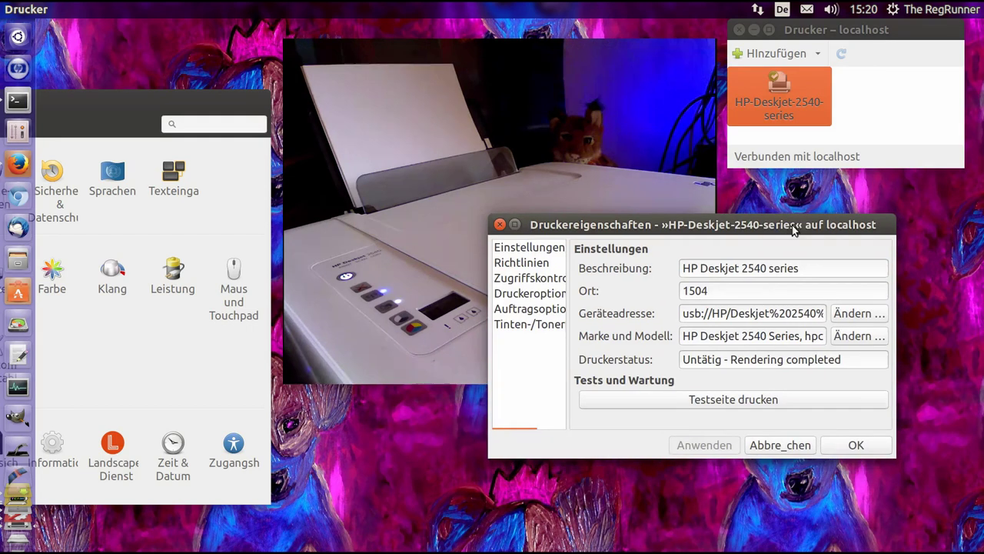
Accept the HP Deskjet 2540 printer properties and close both the printer list and the system settings.
click(846, 450)
drag(863, 29, 864, 123)
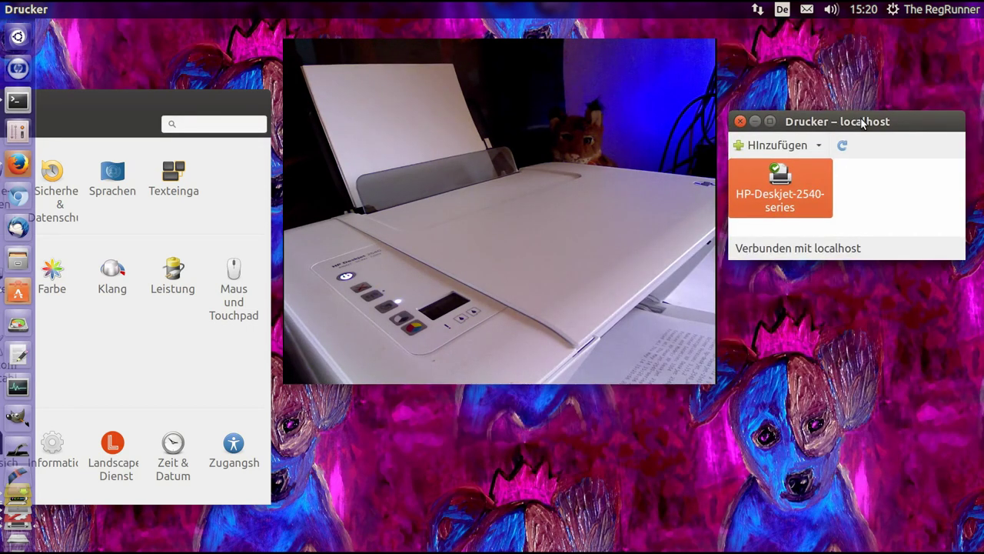
click(739, 121)
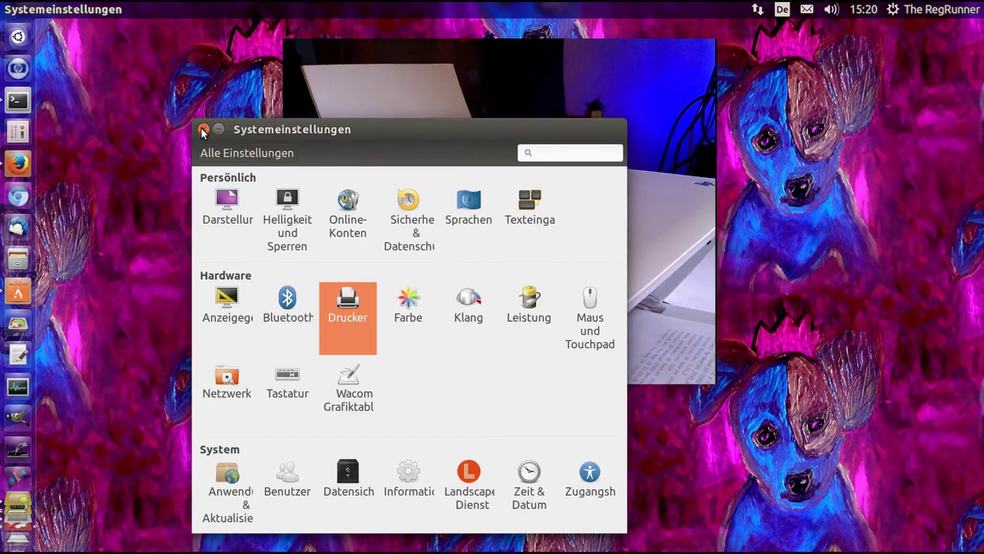
click(203, 130)
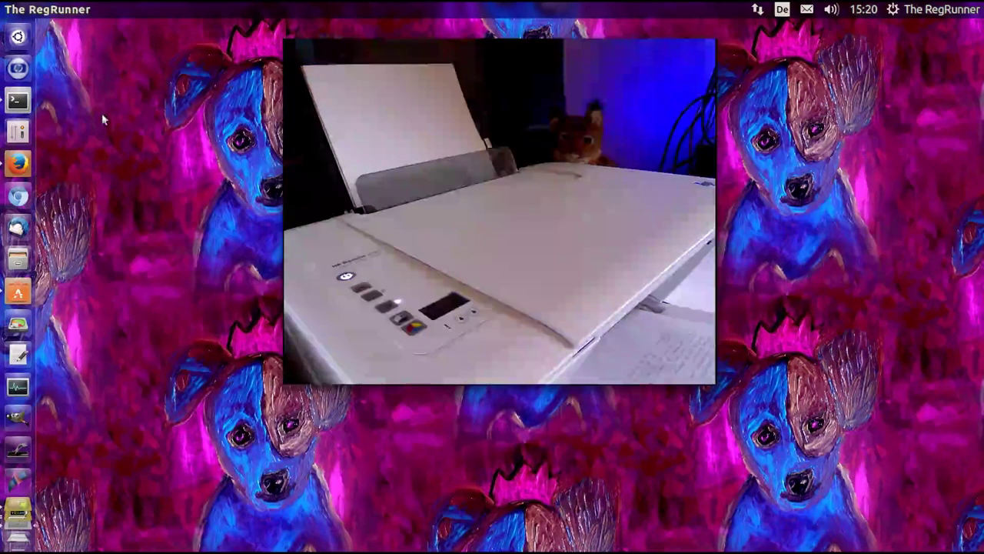
View the HPLIP Toolbox entry in the Ubuntu Software Center and put its window away.
drag(495, 201, 500, 260)
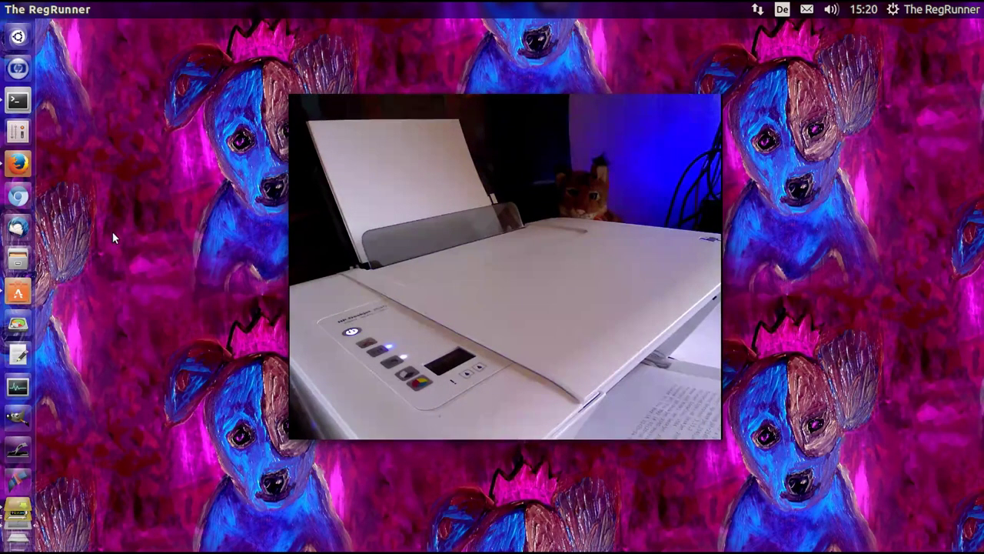
click(18, 292)
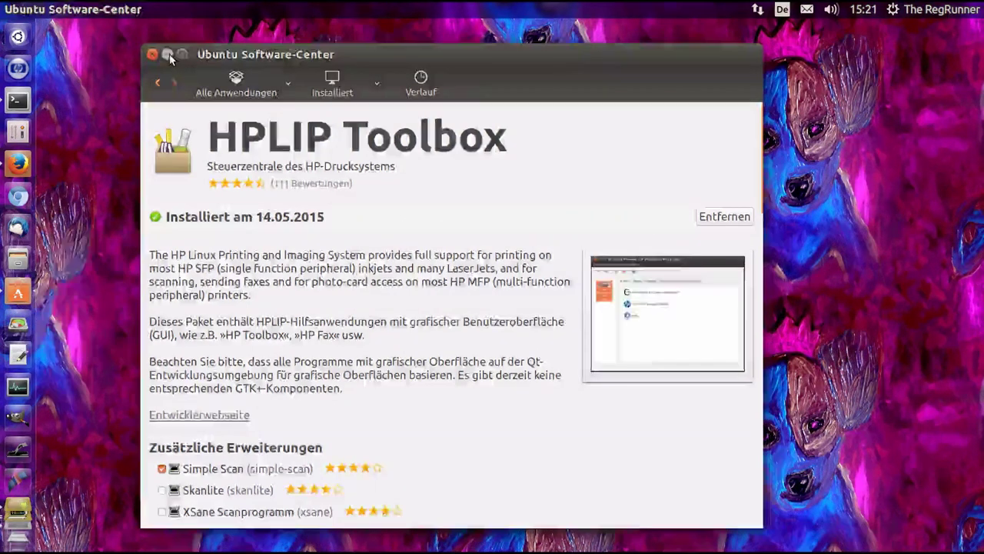
key(ctrl+q)
Switch to Firefox, read the HPLIP wiki's installation instructions for the hplip-gui package, and minimize the browser.
click(18, 165)
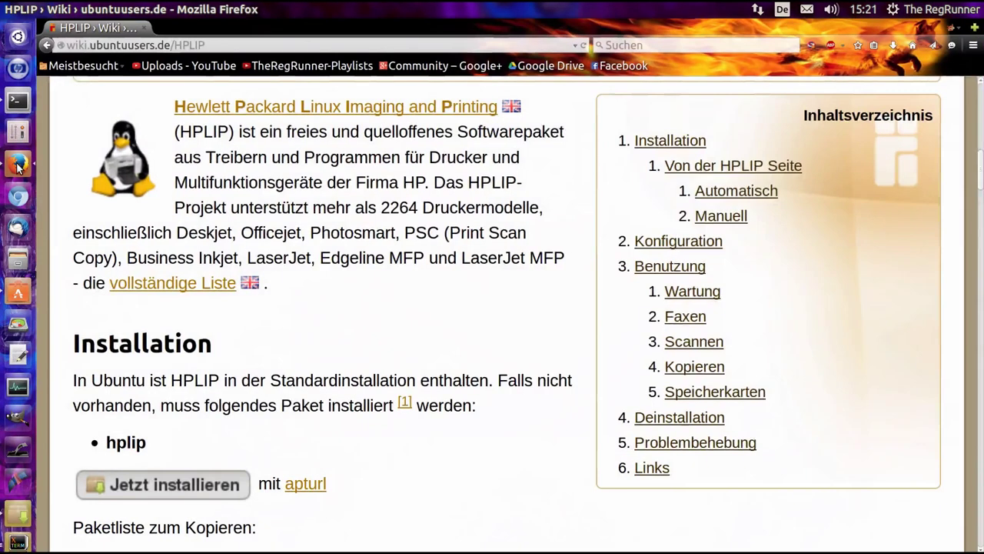
scroll(400, 296, down, 4)
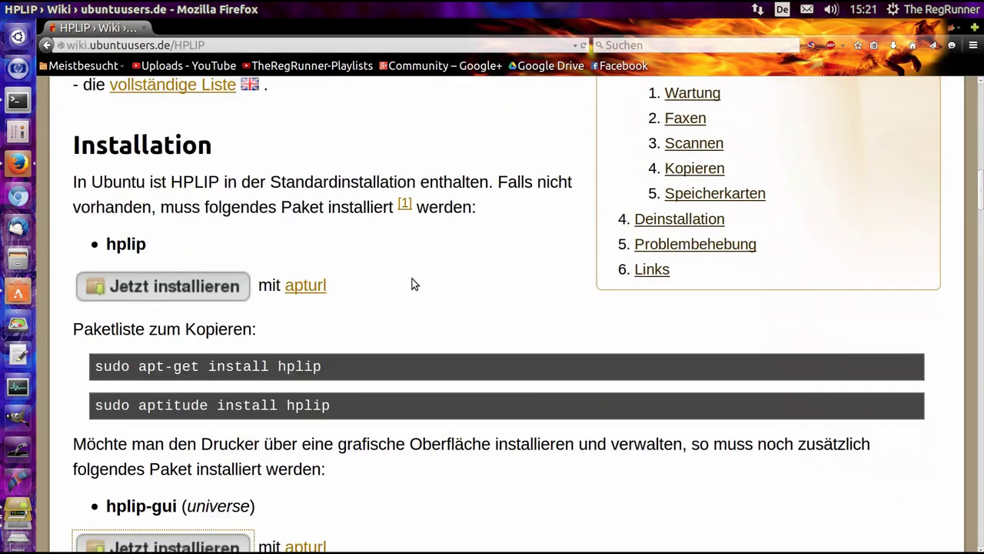
scroll(416, 279, down, 5)
click(141, 312)
drag(178, 242, 107, 245)
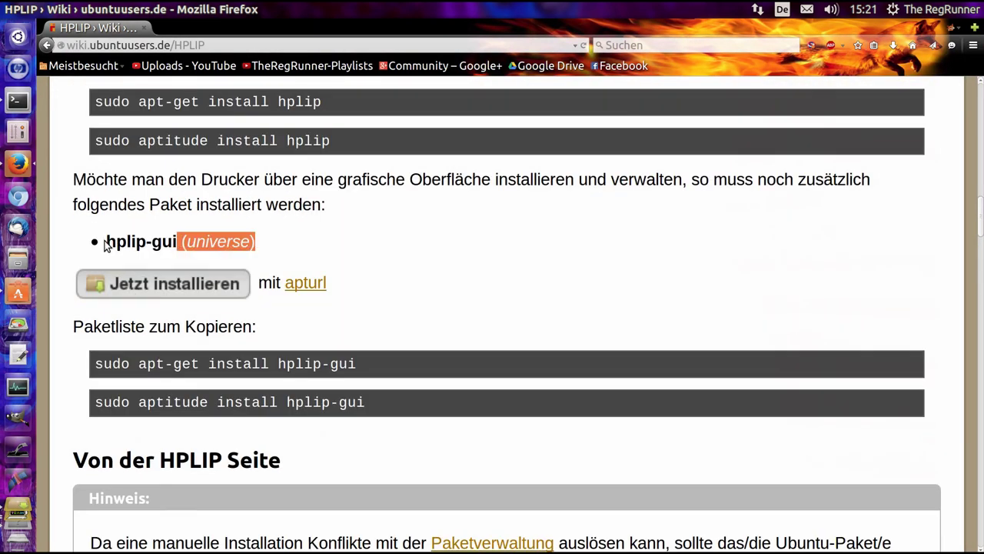
click(303, 259)
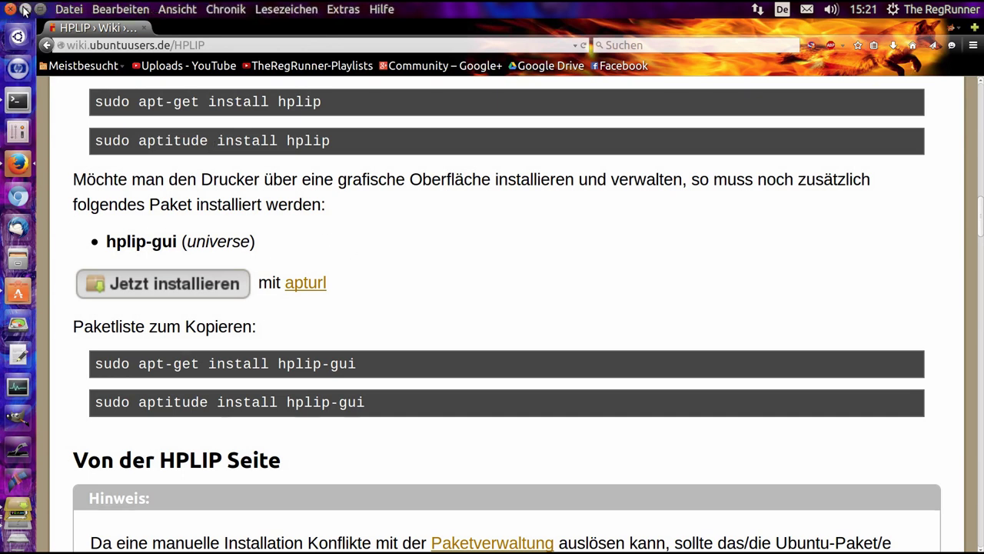
click(25, 9)
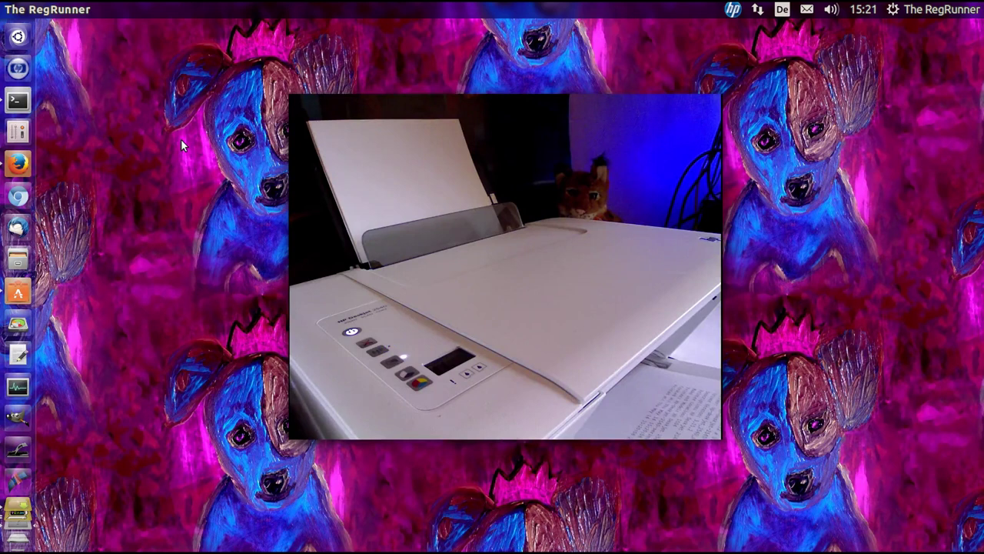
Add the USB-connected printer in HP Device Manager as Deskjet_2540 with the hp-deskjet_2540_series.ppd driver file.
drag(496, 207, 238, 135)
drag(372, 304, 634, 370)
click(358, 356)
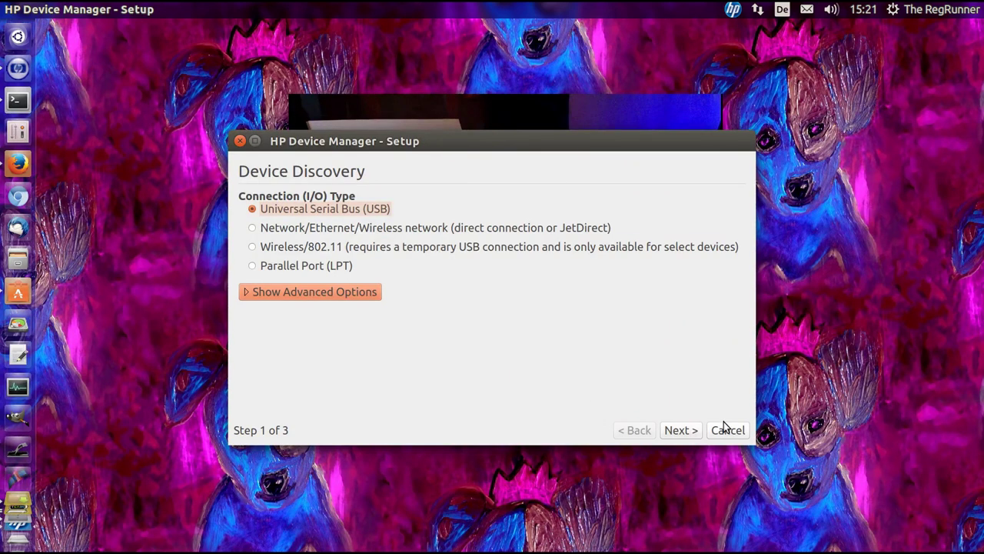
click(670, 432)
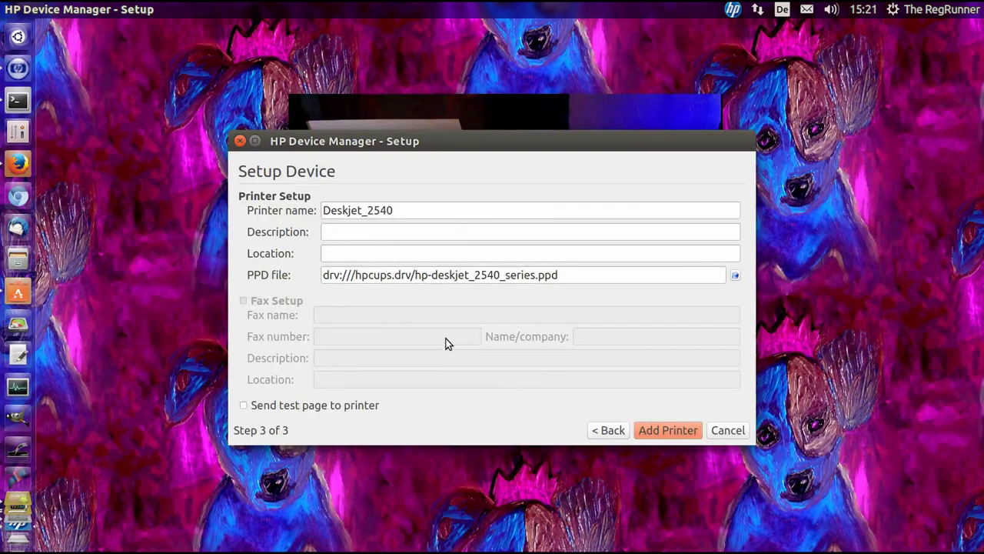
click(669, 430)
drag(503, 158, 220, 98)
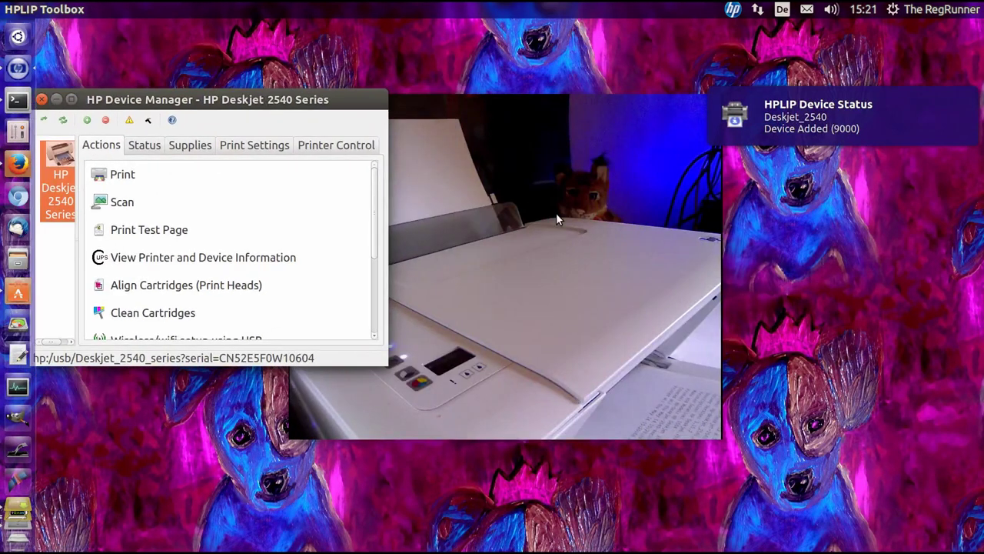
Check the HP Deskjet 2540 printer's status in the HPLIP system tray service.
click(733, 11)
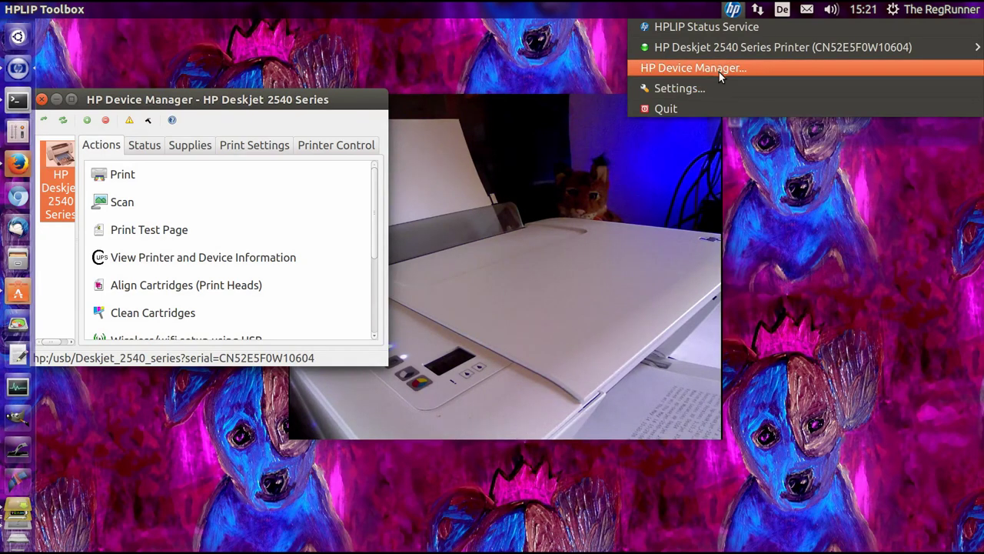
mouse_move(723, 50)
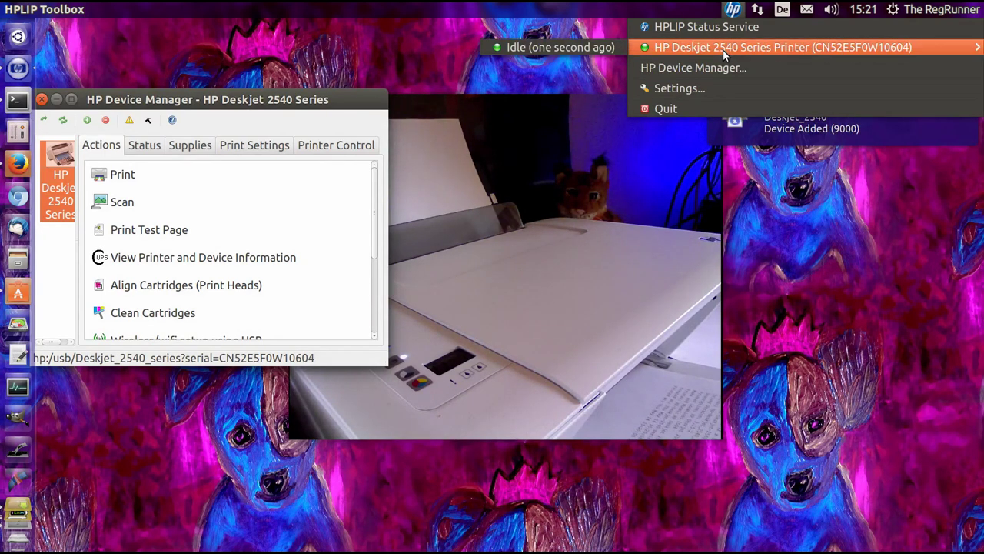
click(575, 217)
Move the webcam view clear of HP Device Manager, enlarge the manager window and widen its device list.
click(566, 252)
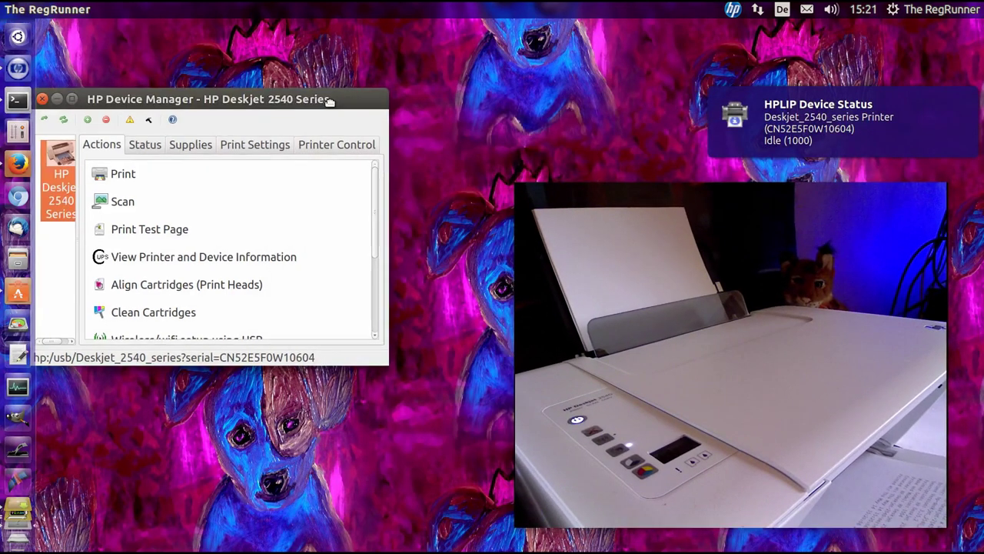
drag(430, 325, 493, 468)
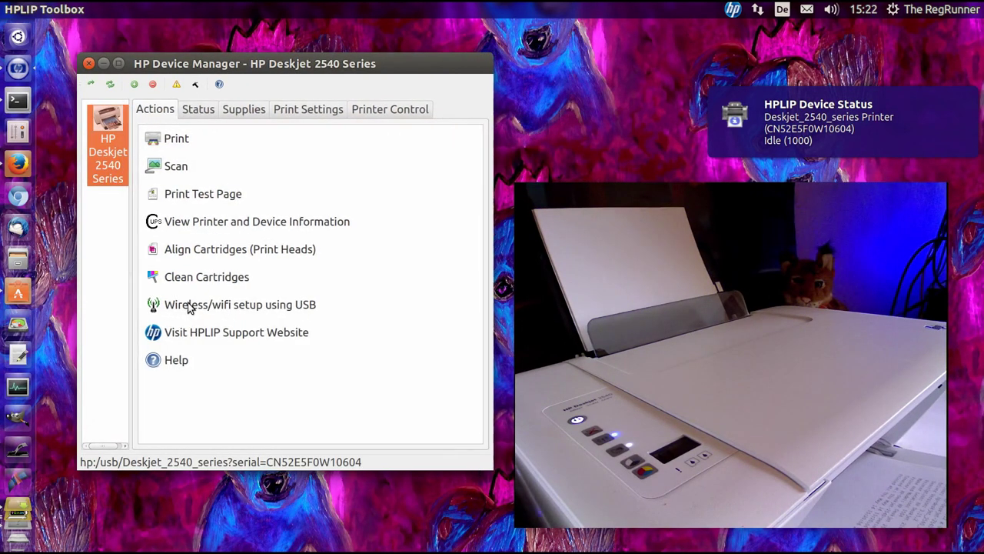
drag(131, 285, 160, 284)
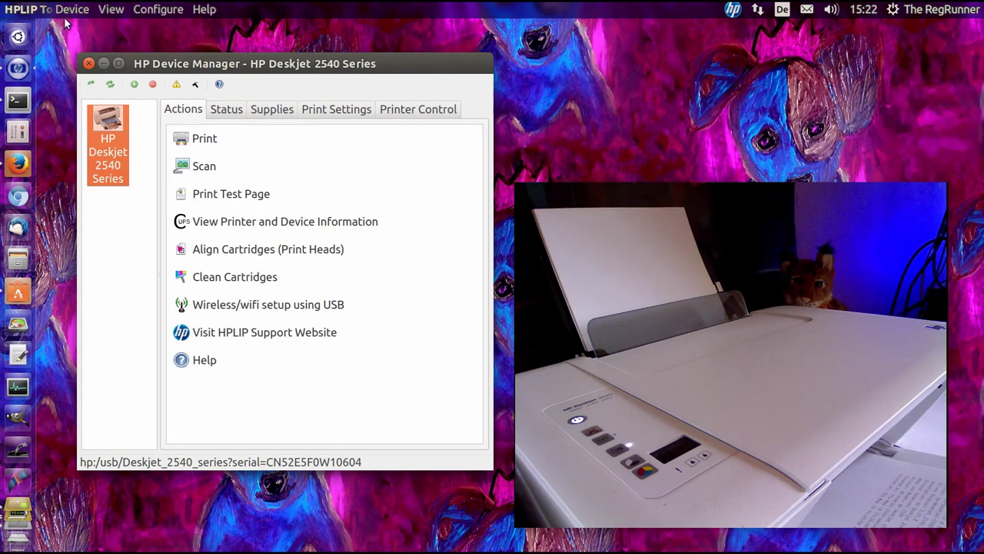
Search the installed applications for "scan", launch Simple Scan and scan the page lying in the printer.
click(19, 37)
text(scan)
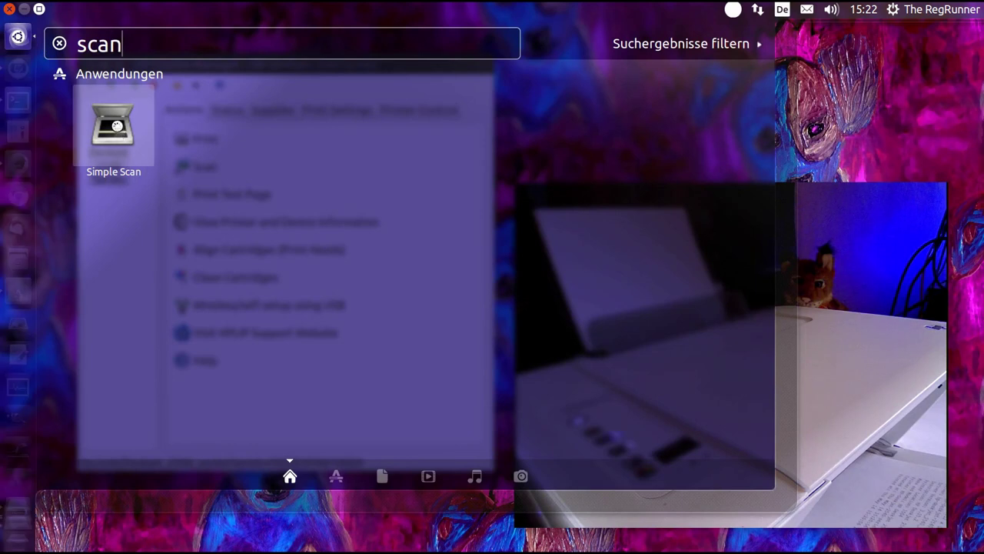
key(Return)
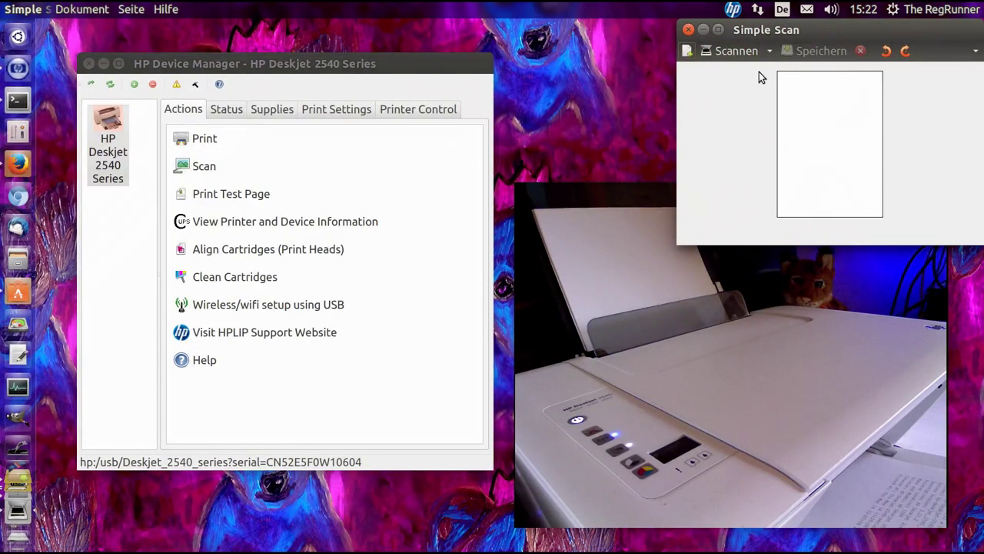
drag(858, 24, 247, 153)
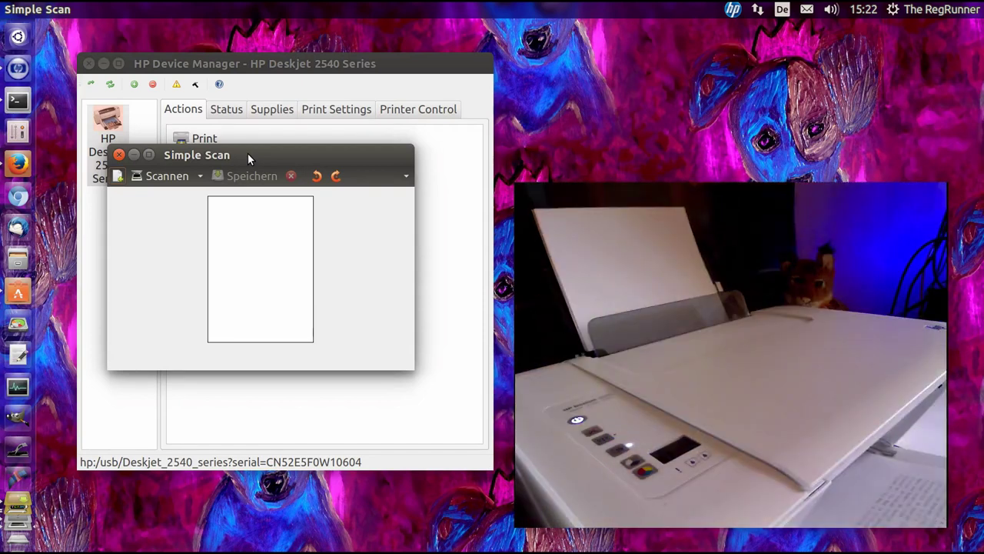
drag(247, 153, 363, 195)
click(282, 219)
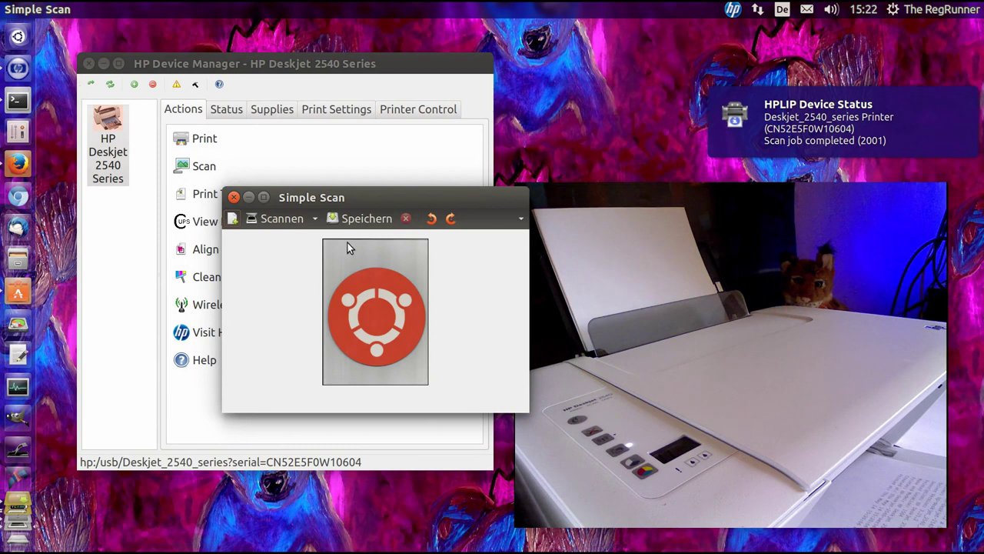
Save the scan as Gescanntes Dokument.jpg in the Schreibtisch folder and close Simple Scan.
click(363, 219)
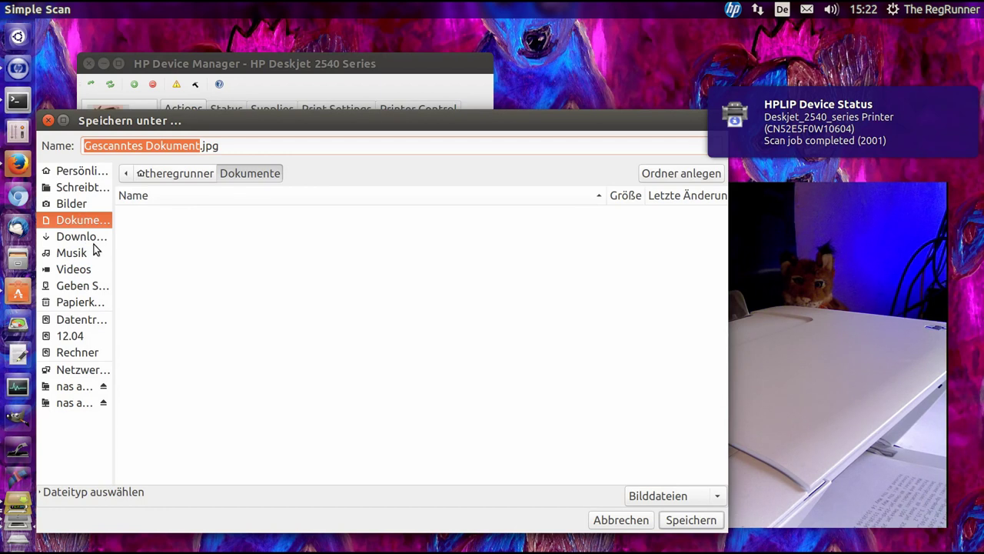
drag(113, 265, 214, 270)
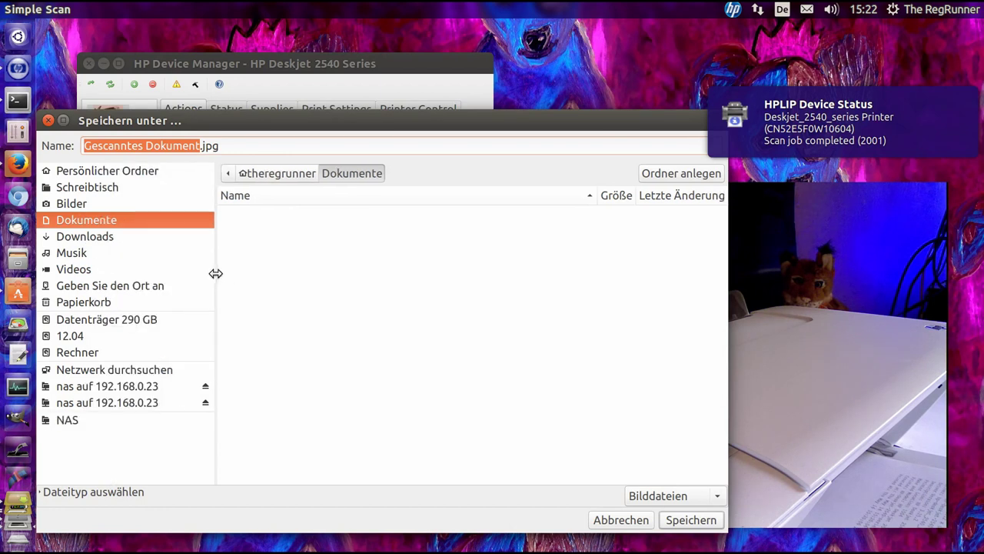
click(91, 188)
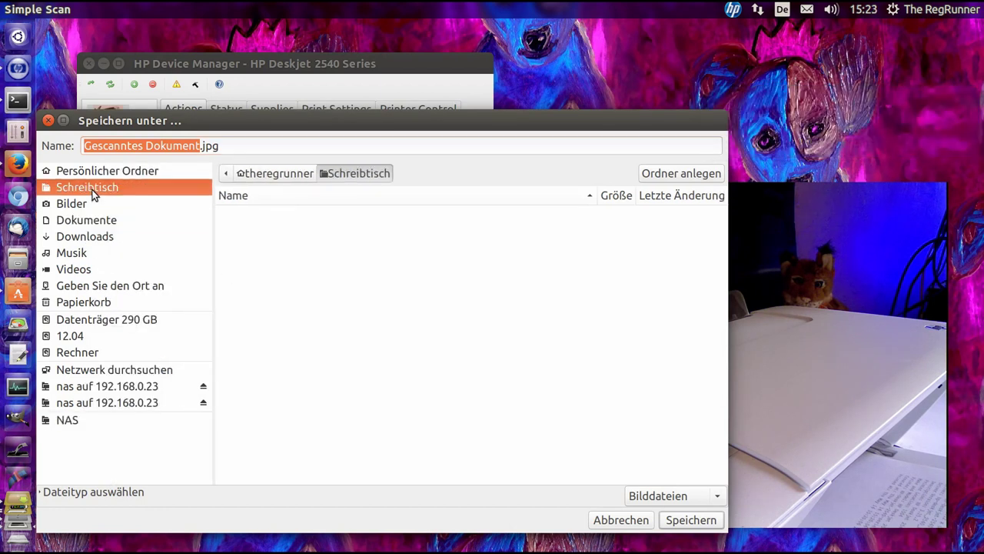
click(690, 520)
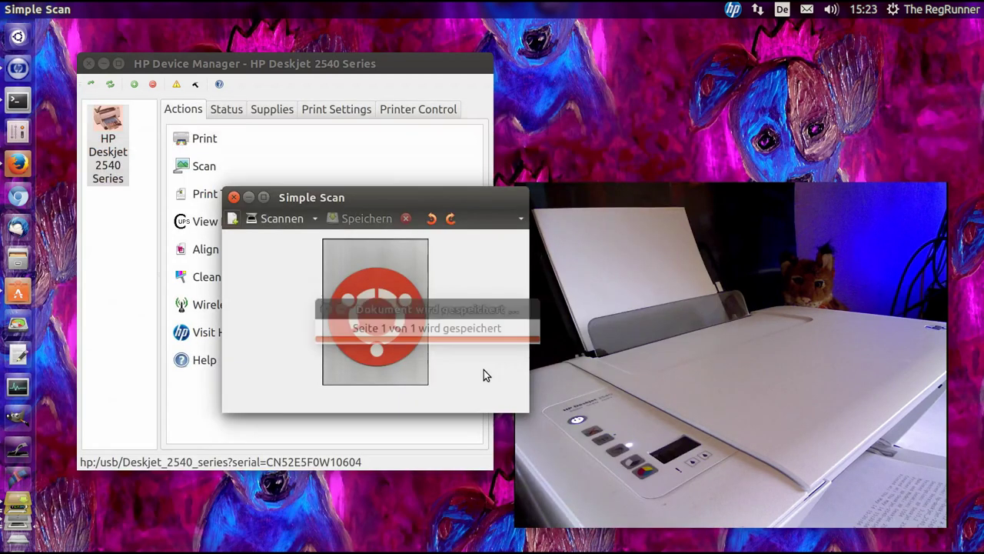
click(234, 196)
Uncover the desktop file Gescanntes Dokument.jpg, open it in the image viewer and maximize the viewer.
drag(307, 63, 304, 146)
click(86, 47)
double_click(84, 48)
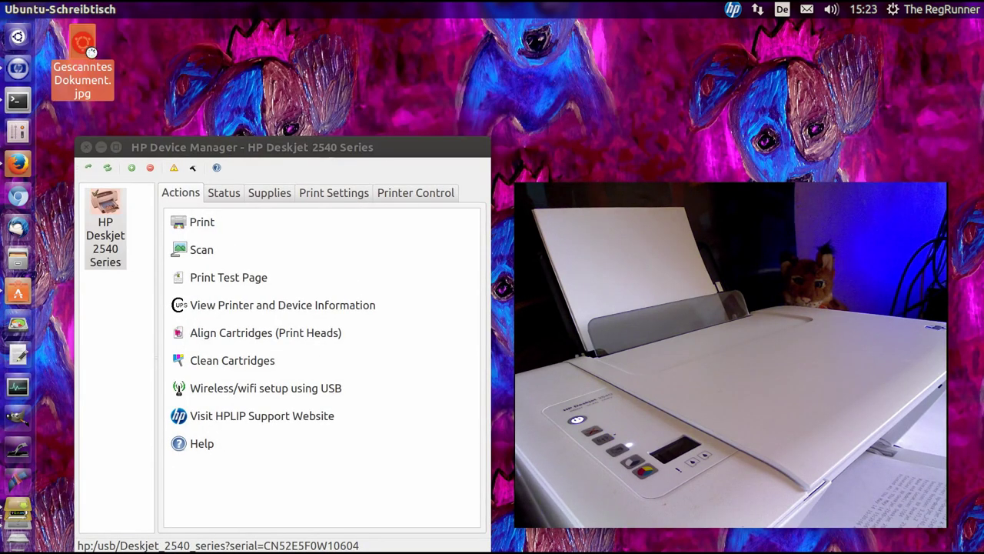
drag(517, 59, 475, 52)
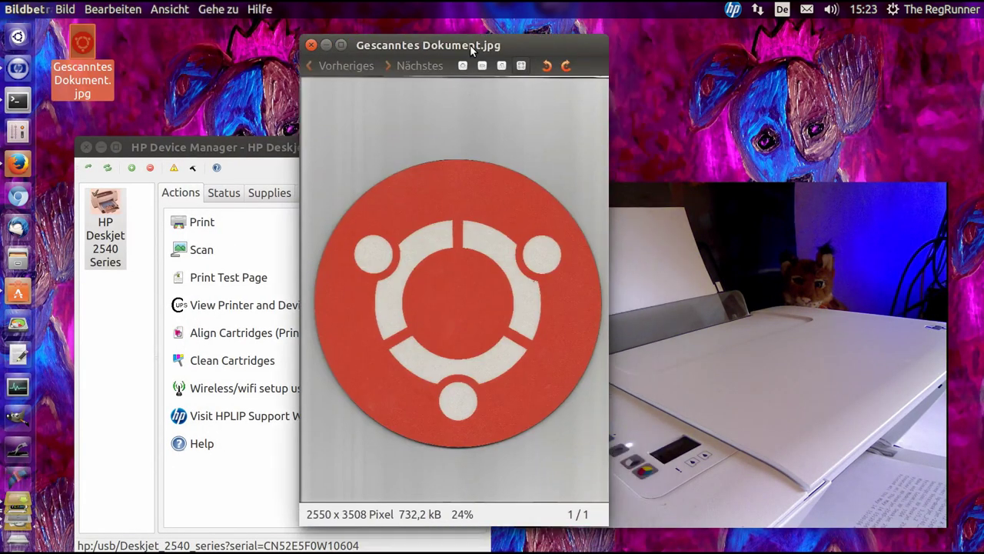
double_click(476, 52)
Examine the scanned Ubuntu logo's fine detail and overall appearance, and close the image viewer.
scroll(540, 245, up, 3)
scroll(541, 244, up, 5)
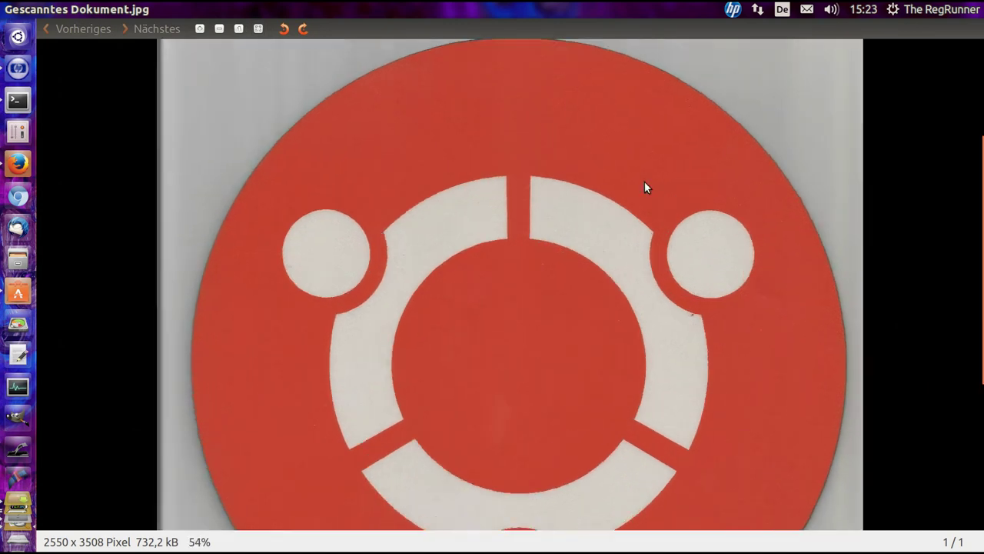
scroll(809, 267, up, 7)
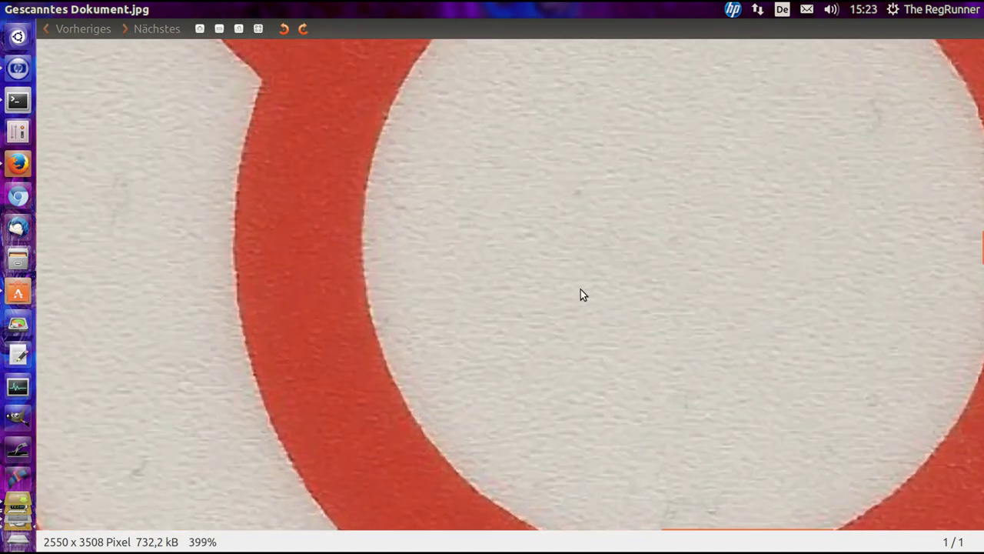
scroll(577, 283, down, 6)
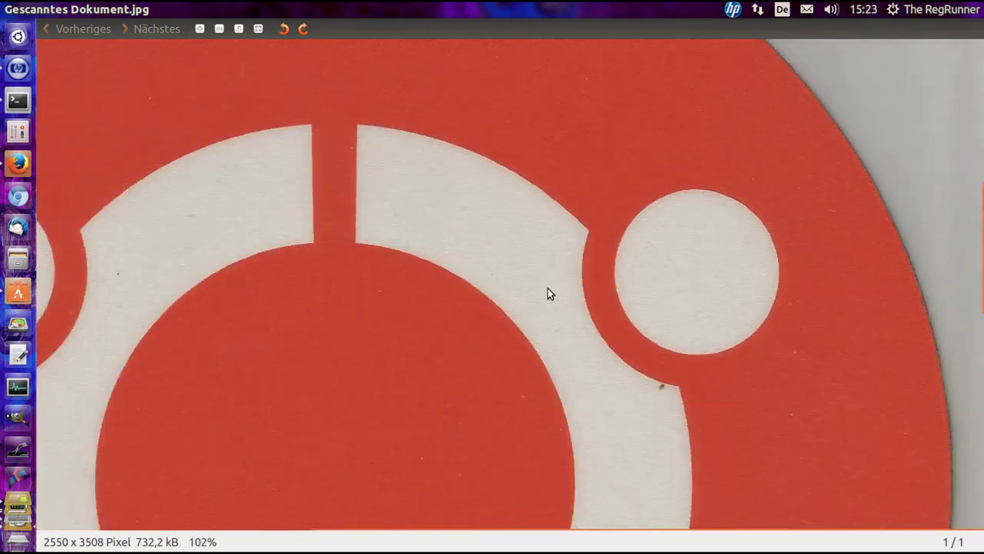
scroll(547, 293, down, 4)
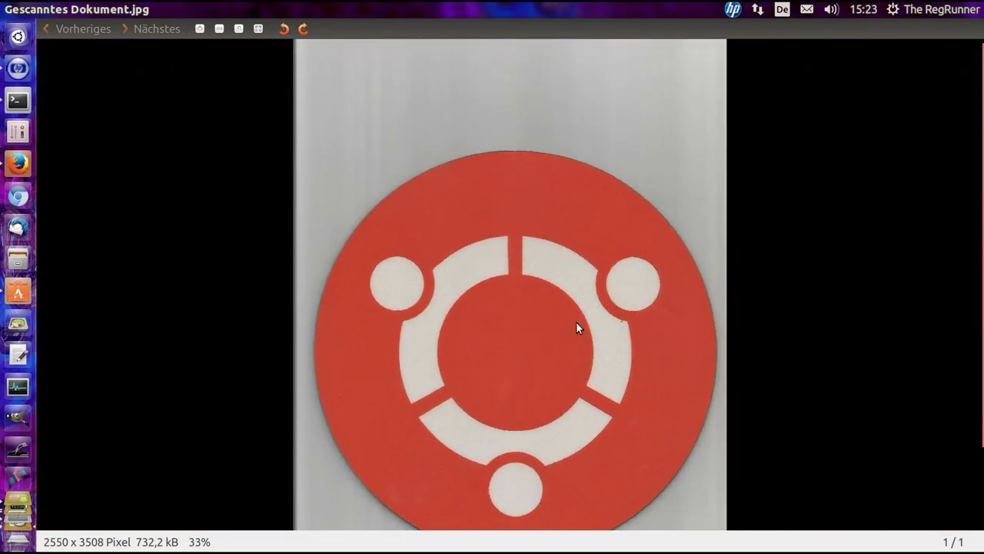
scroll(576, 327, down, 2)
click(11, 9)
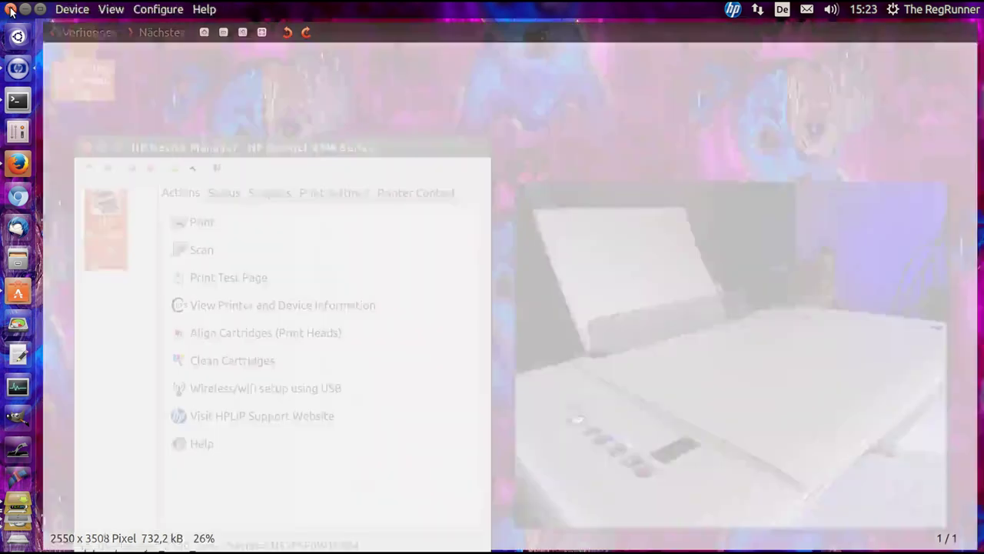
Start the Scan action from HP Device Manager and place the Simple Scan window beside the manager.
drag(273, 147, 288, 120)
double_click(218, 227)
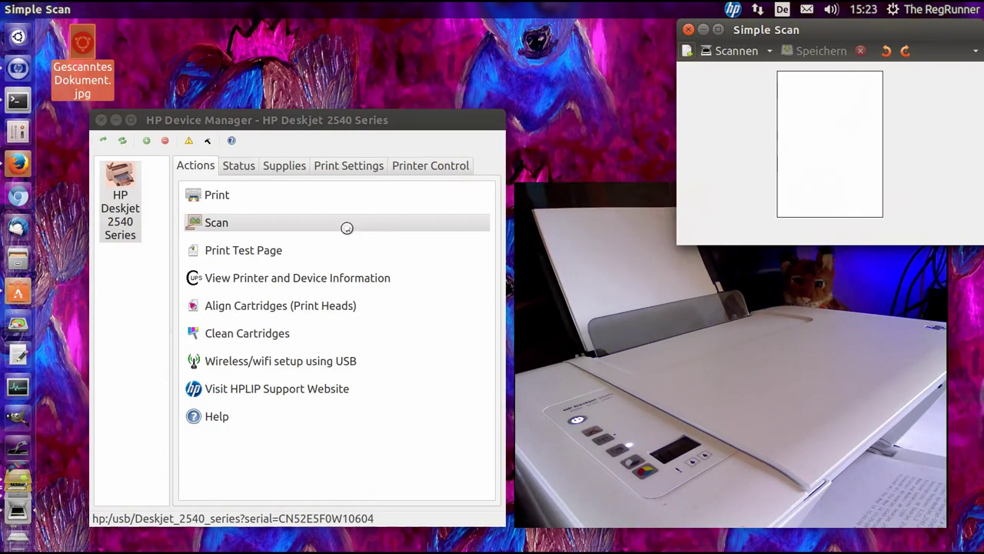
drag(804, 31, 513, 66)
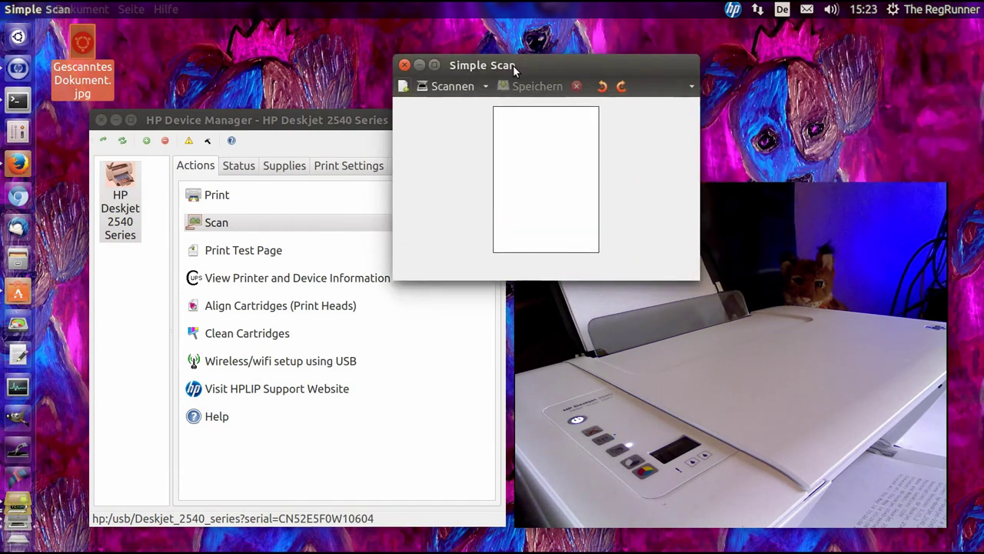
Close Simple Scan, review the HPLIP installation section of the ubuntuusers wiki in Firefox, and return to HP Device Manager.
click(405, 65)
click(18, 165)
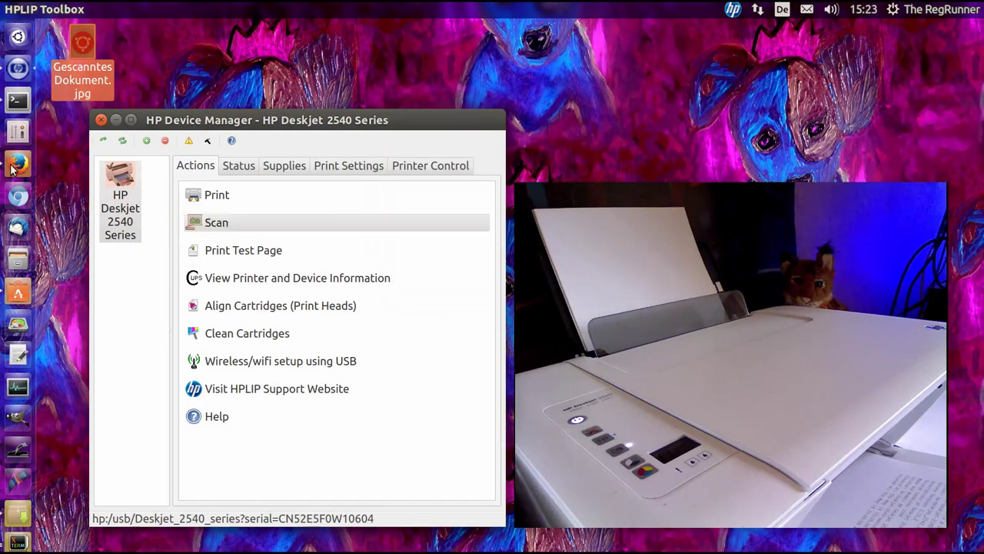
scroll(409, 228, down, 5)
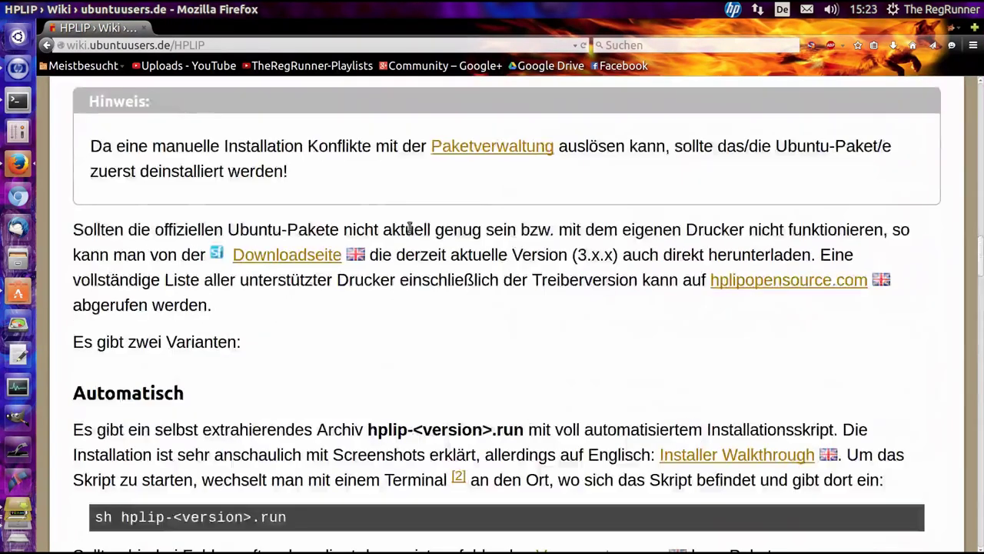
scroll(408, 227, up, 5)
click(25, 9)
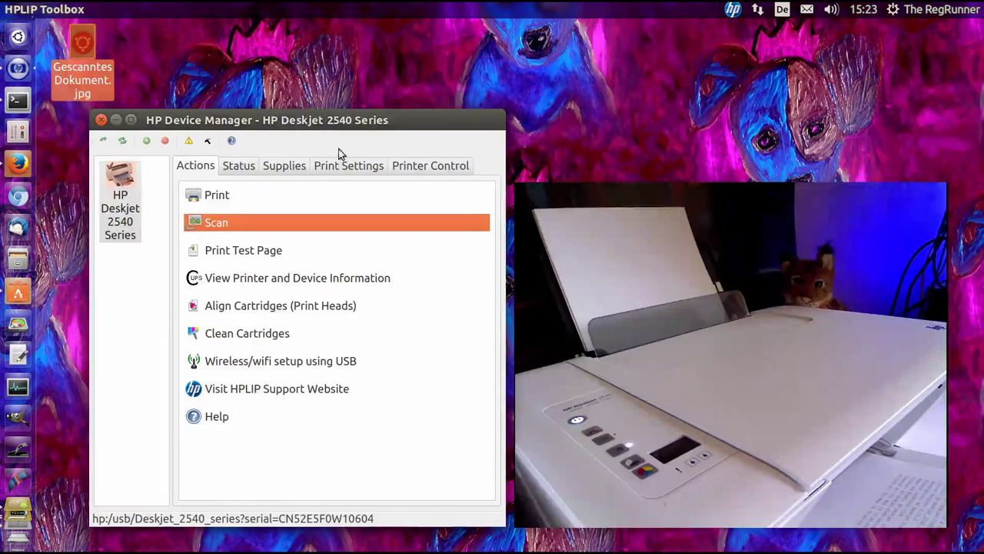
Check the cartridge supplies and the status history of the HP Deskjet 2540 in HP Device Manager.
drag(332, 119, 314, 118)
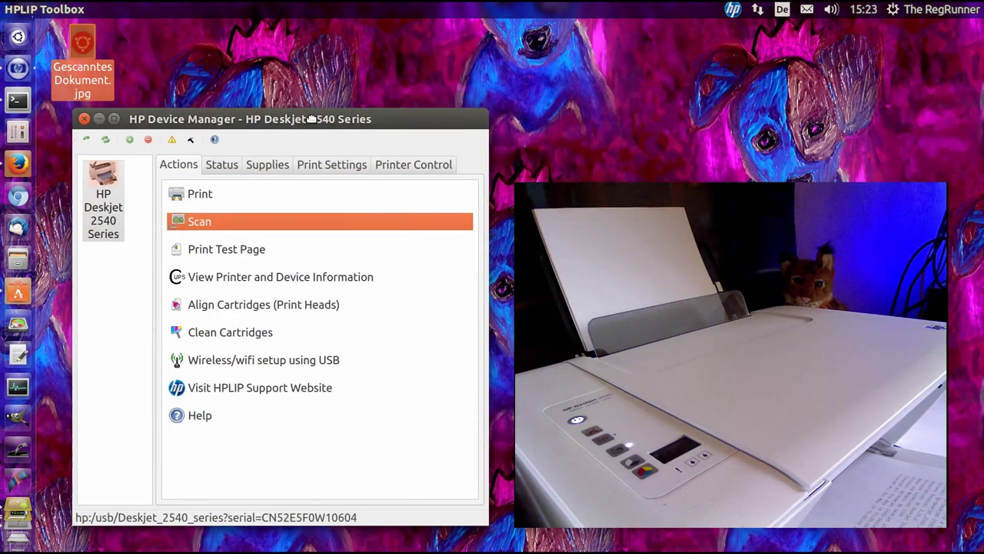
click(263, 169)
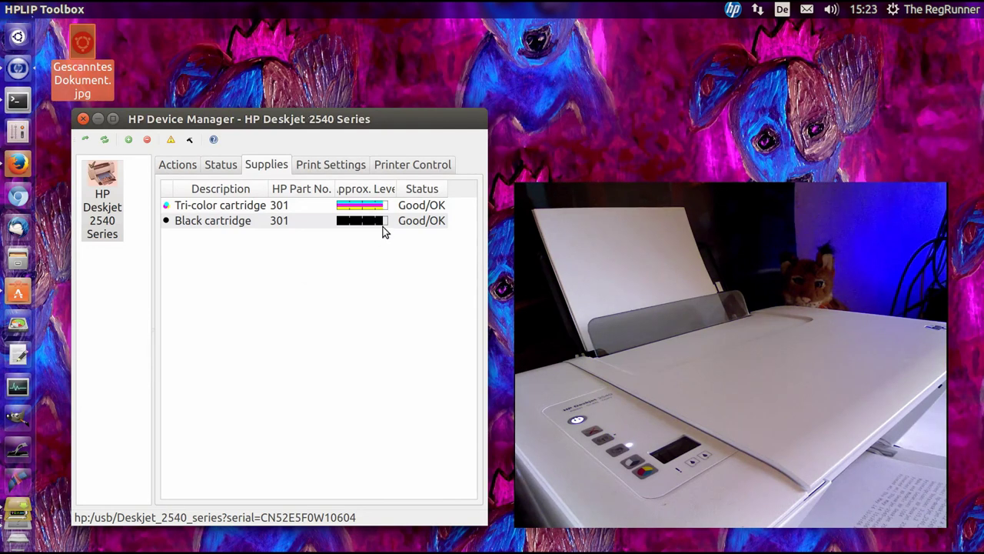
click(187, 169)
click(222, 168)
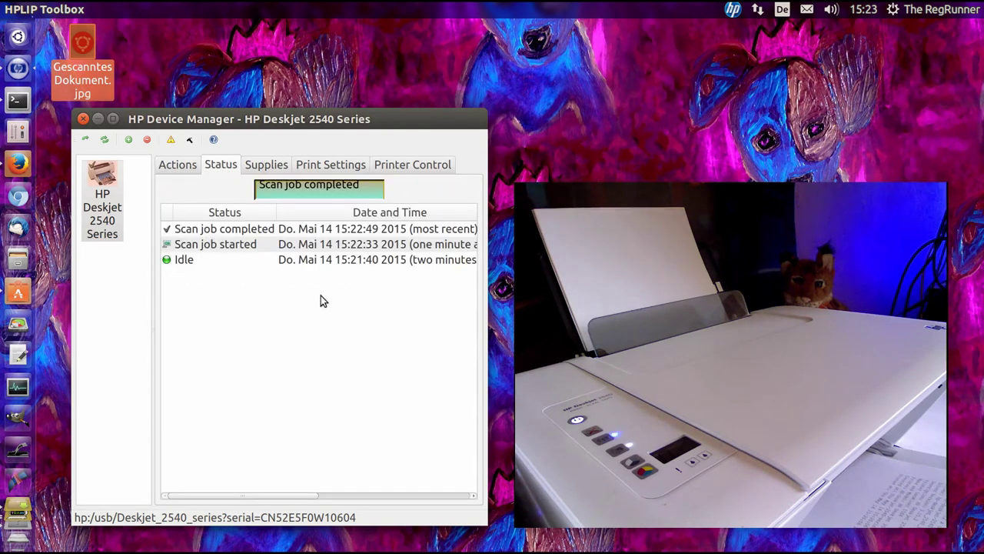
Enlarge HP Device Manager and narrow its device list to read every status history column, and close the manager.
drag(482, 520, 850, 551)
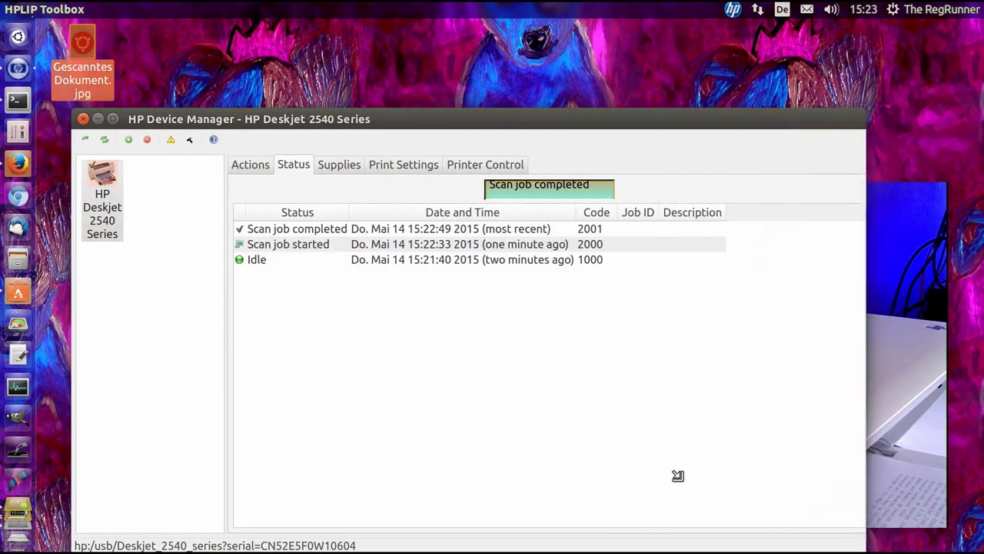
drag(635, 112, 626, 63)
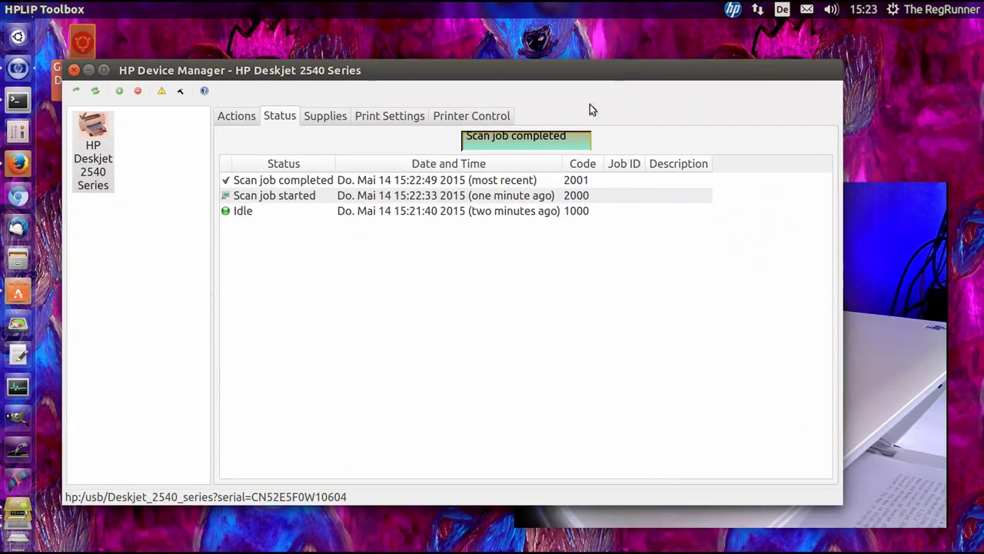
drag(210, 267, 161, 266)
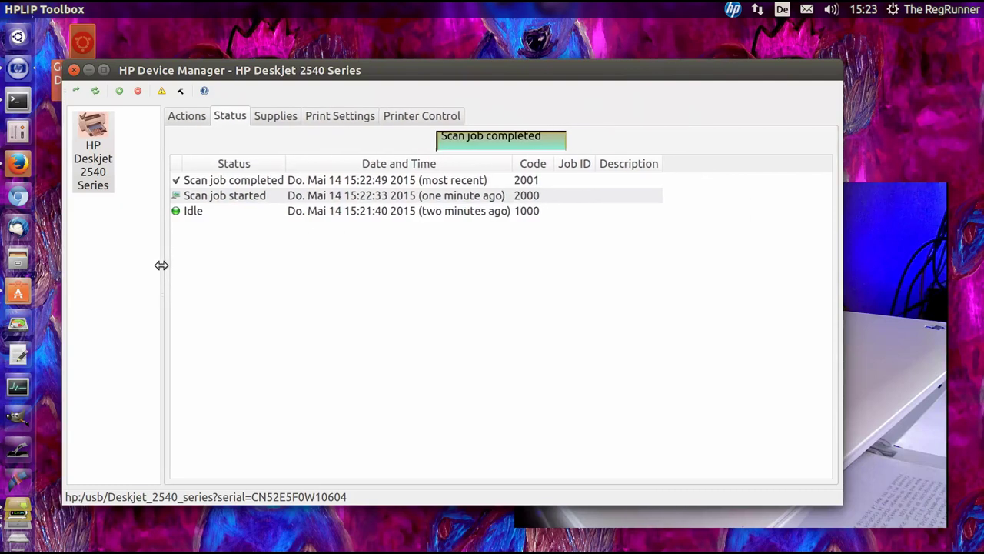
drag(139, 69, 146, 77)
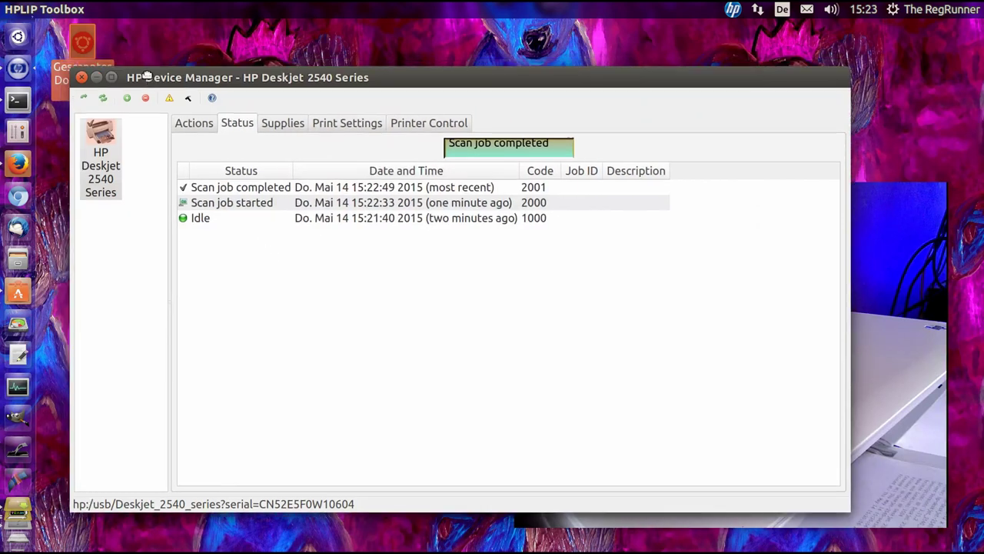
click(83, 78)
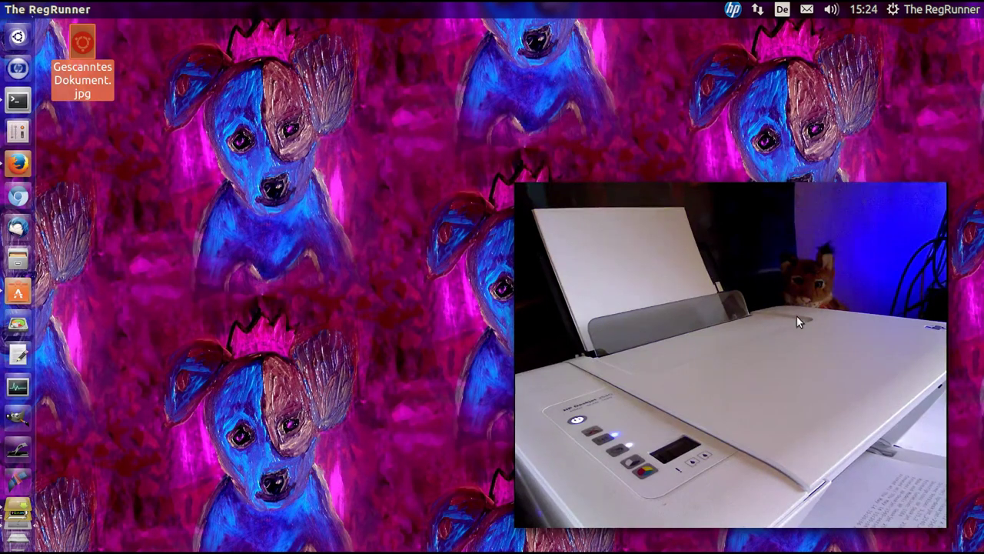
Move the webcam picture to the middle of the desktop and reopen HP Device Manager, shifted to the picture's left side.
drag(800, 353, 663, 311)
drag(577, 280, 558, 269)
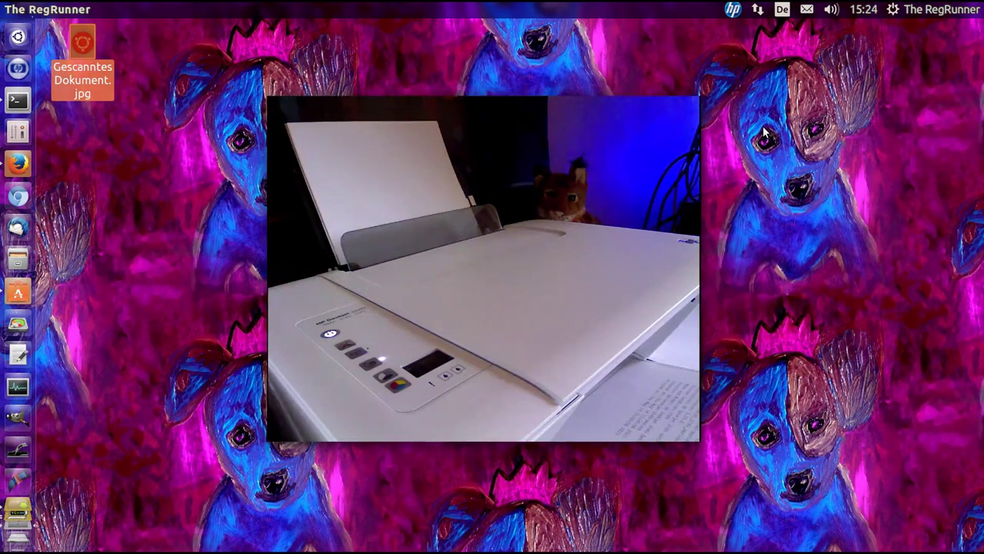
click(17, 67)
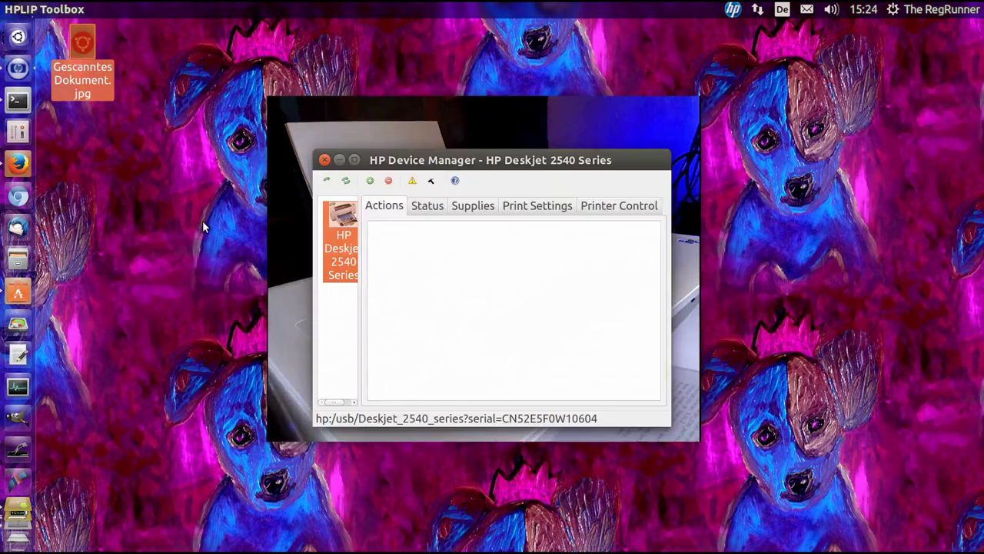
drag(447, 161, 260, 163)
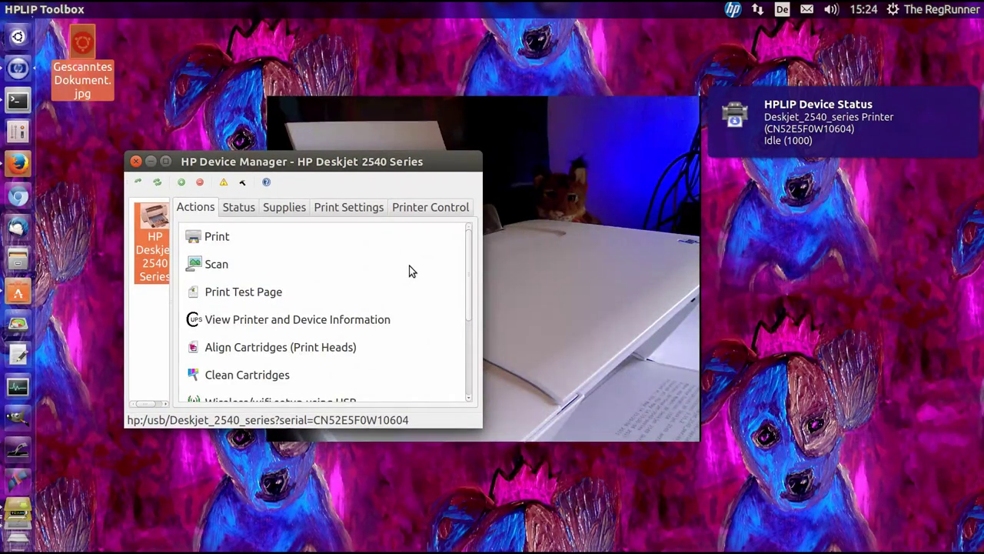
Examine the complete list of printer actions, the status history and the cartridge supplies in HP Device Manager.
drag(467, 272, 473, 315)
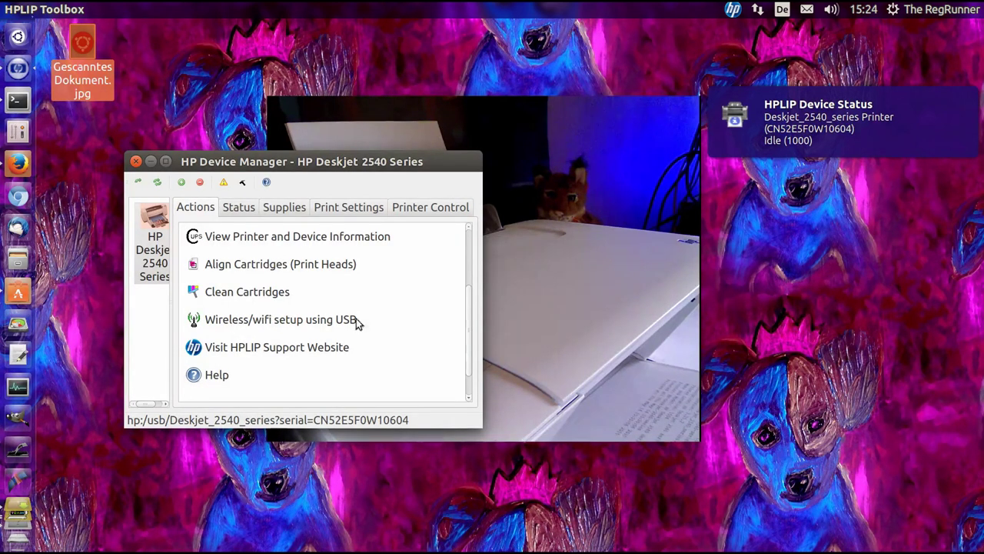
drag(472, 335, 471, 349)
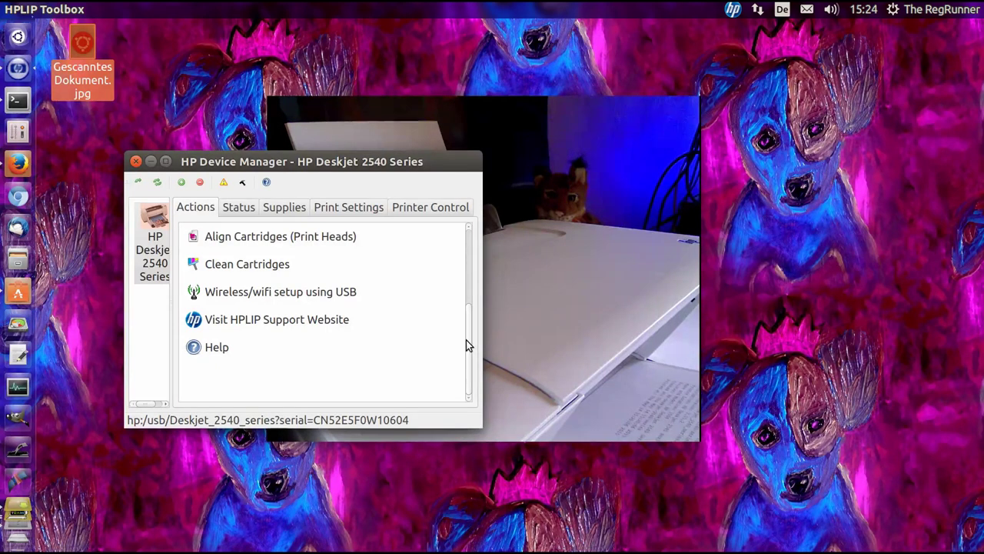
click(237, 208)
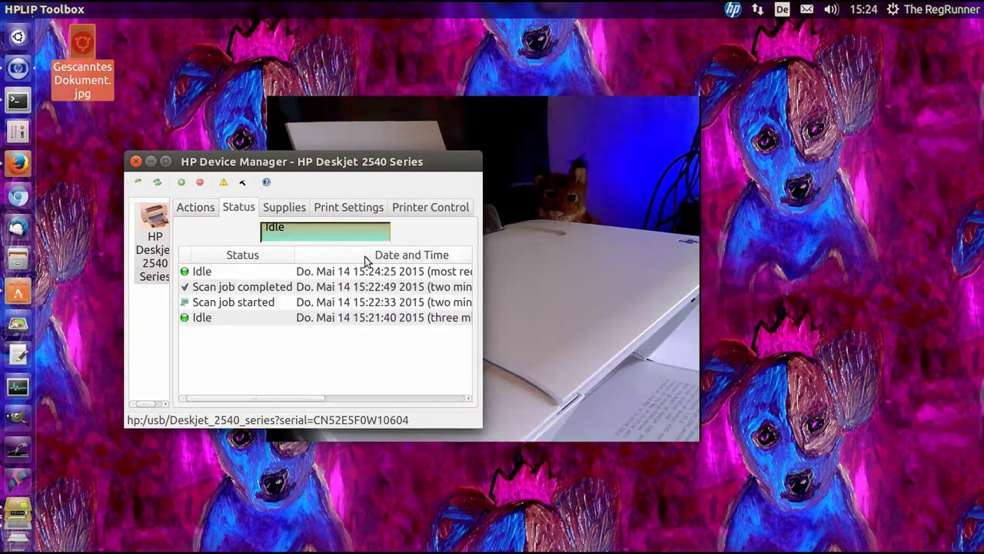
click(288, 208)
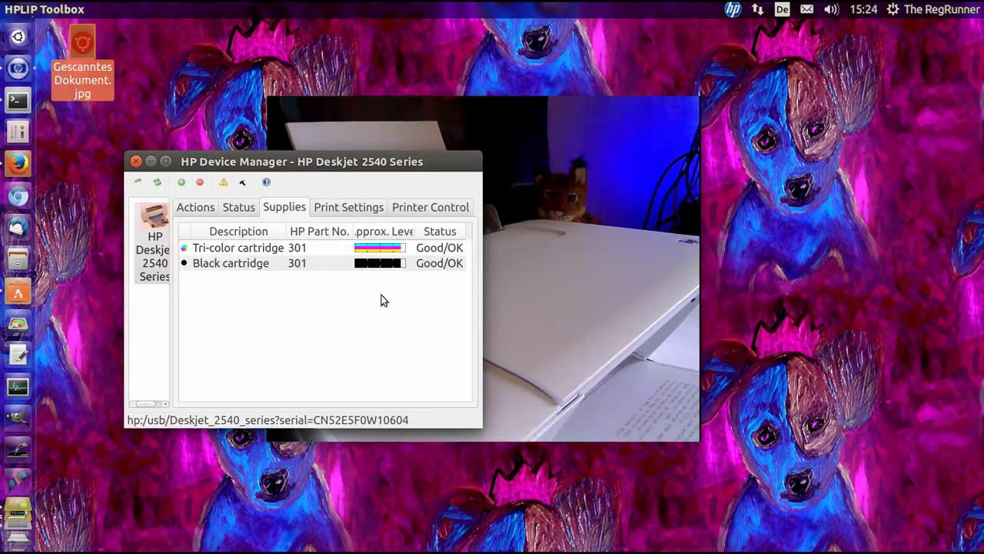
Review the print settings with the page orientation options and the printer queue controls in an enlarged HP Device Manager, and close it.
click(341, 207)
drag(542, 429, 748, 516)
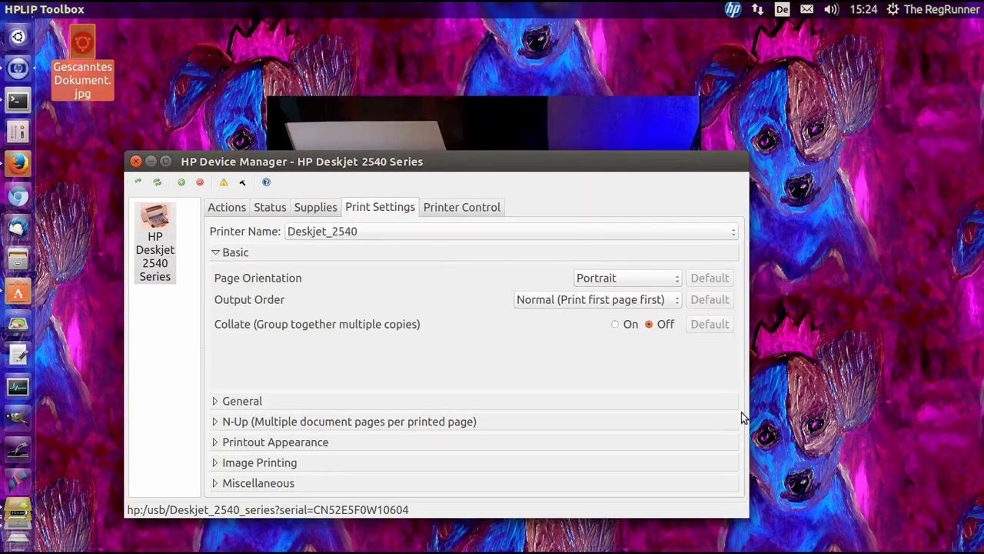
click(679, 280)
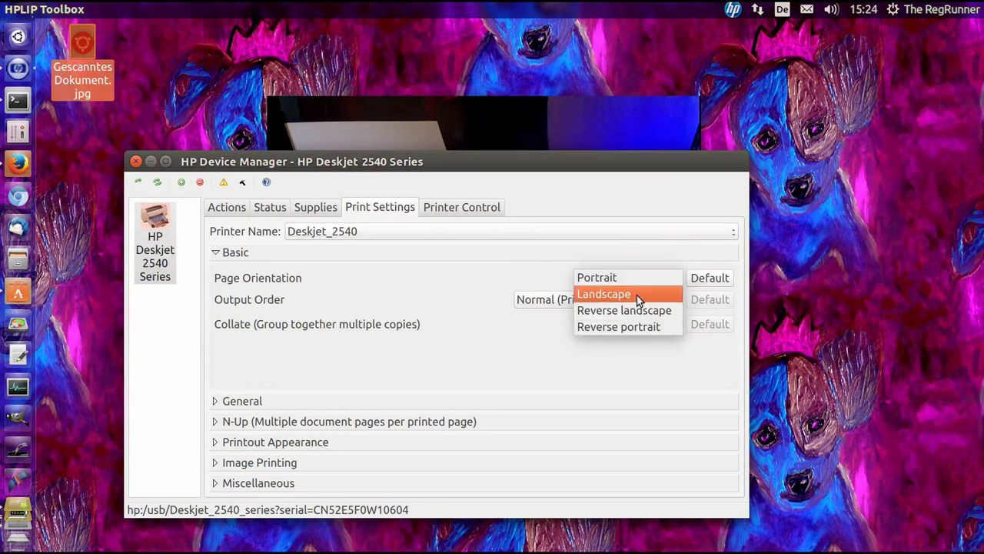
click(498, 271)
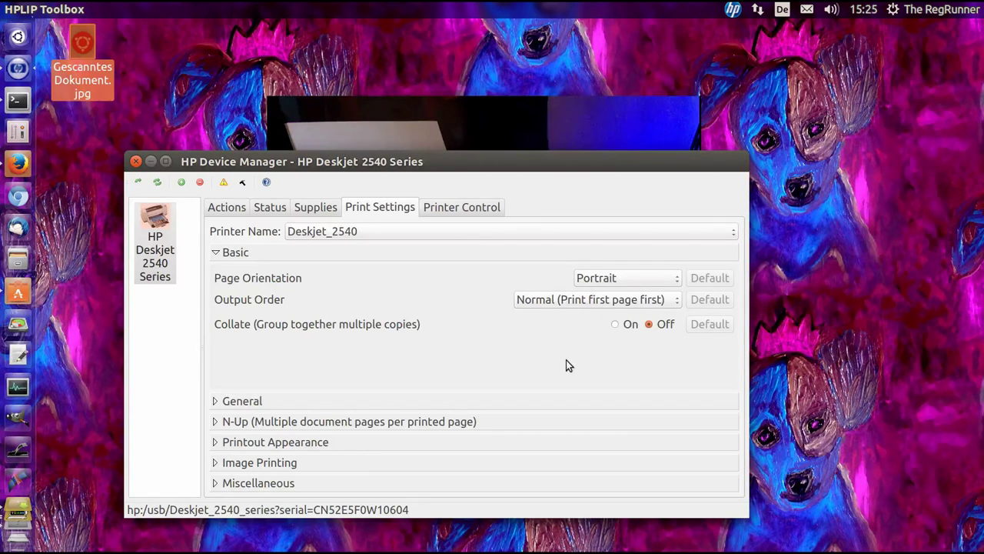
click(461, 207)
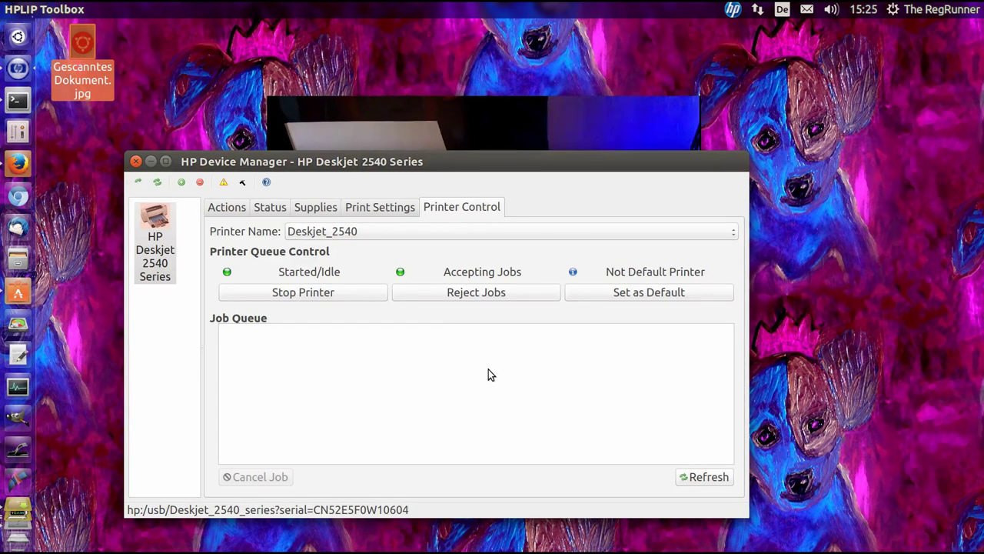
click(136, 162)
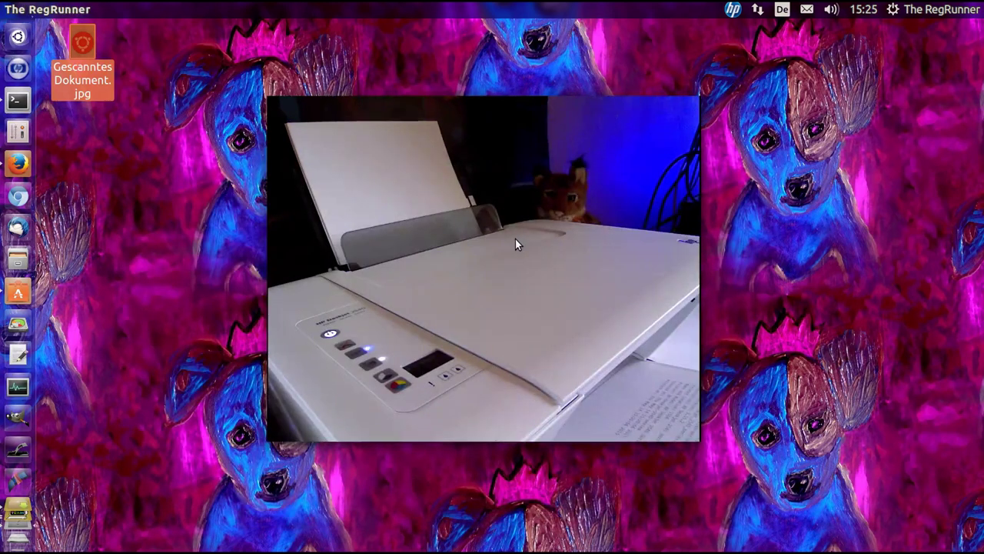
Move the file Gescanntes Dokument.jpg from the desktop's corner to a free spot beside the webcam picture.
drag(124, 75, 203, 245)
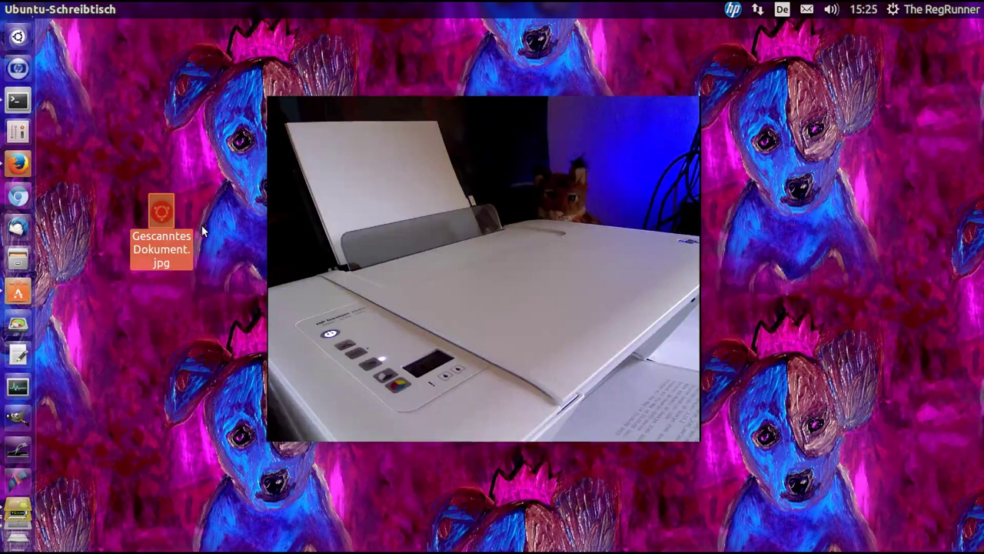